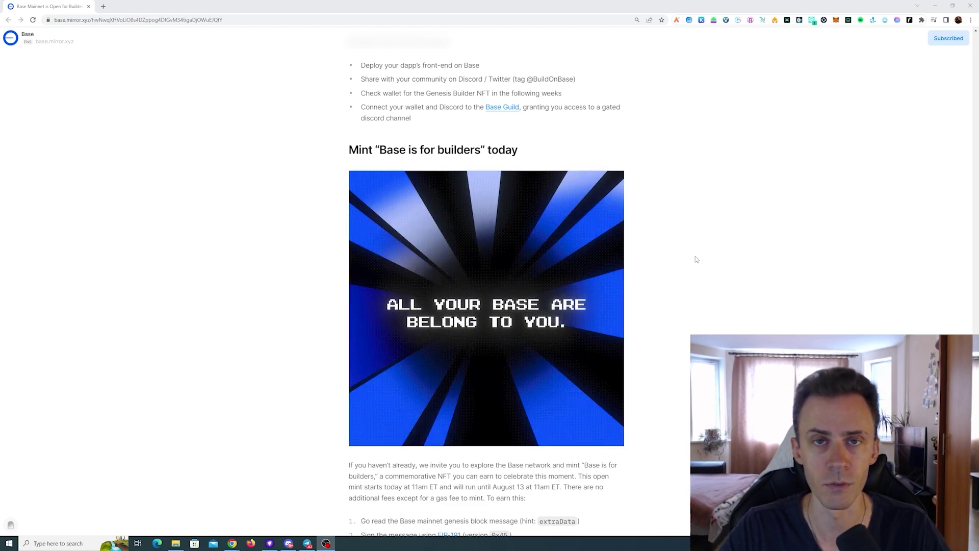
- Scroll up to the banner and title of the 'Base Mainnet is Open for Builders' post
scroll(664, 103, up, 15)
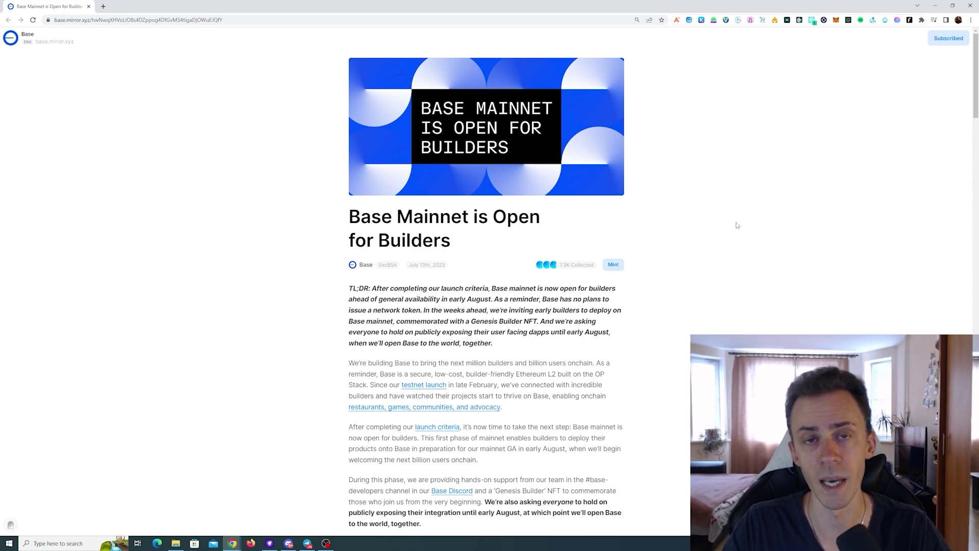
- Scroll past the Genesis Builder tiers to the Mint 'Base is for builders' today section
scroll(740, 125, down, 4)
scroll(739, 122, down, 1)
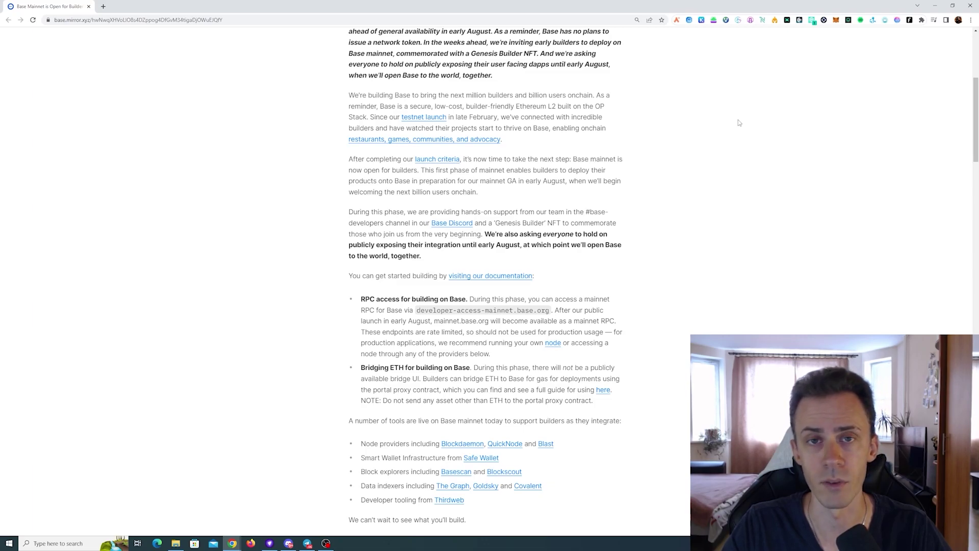
scroll(738, 124, down, 20)
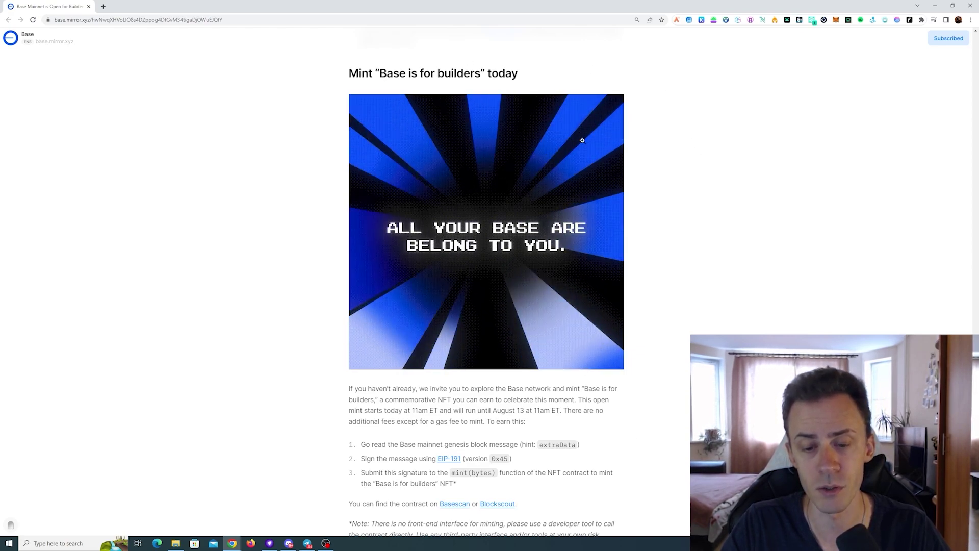
scroll(714, 293, up, 8)
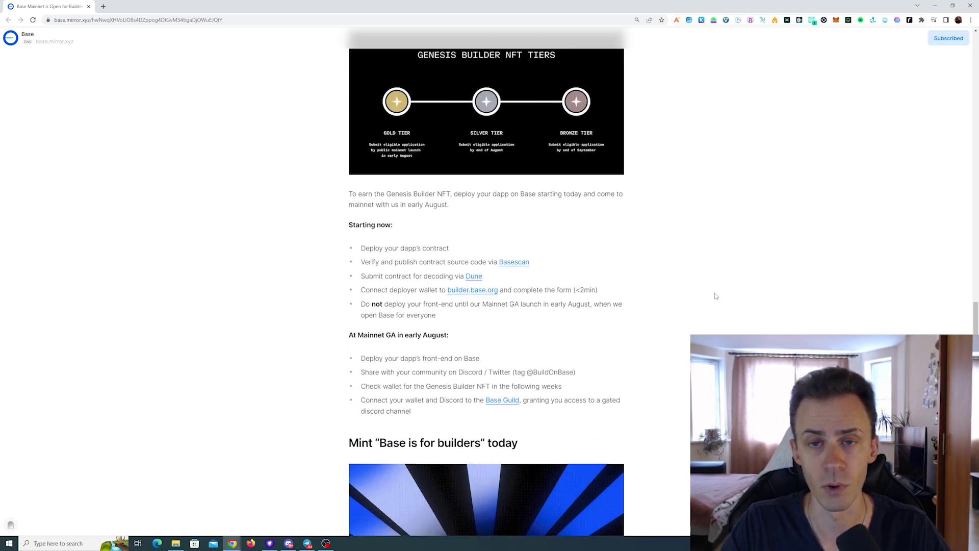
scroll(714, 293, up, 6)
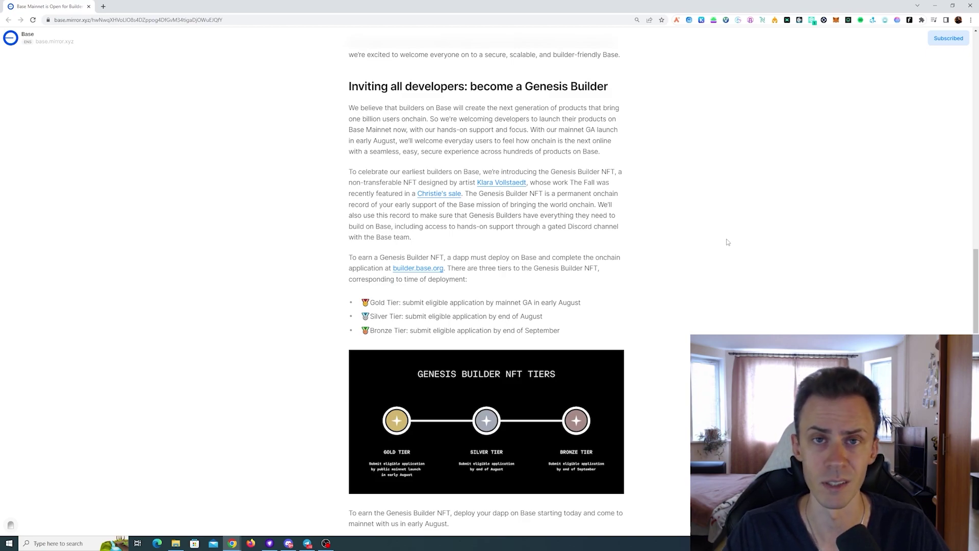
scroll(728, 242, down, 10)
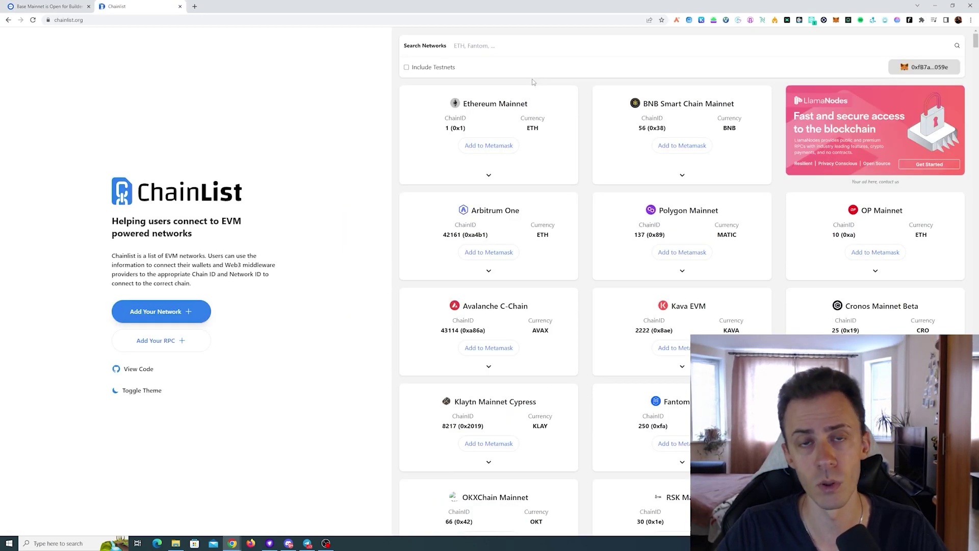
- Search 'bas' in ChainList and add Base (chain ID 8453) to MetaMask, approving the request
click(491, 46)
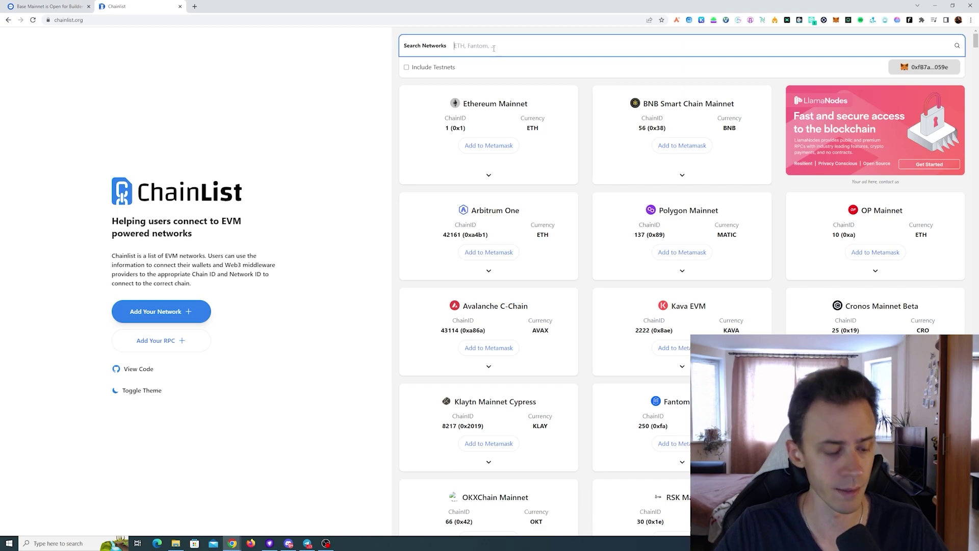
text(base)
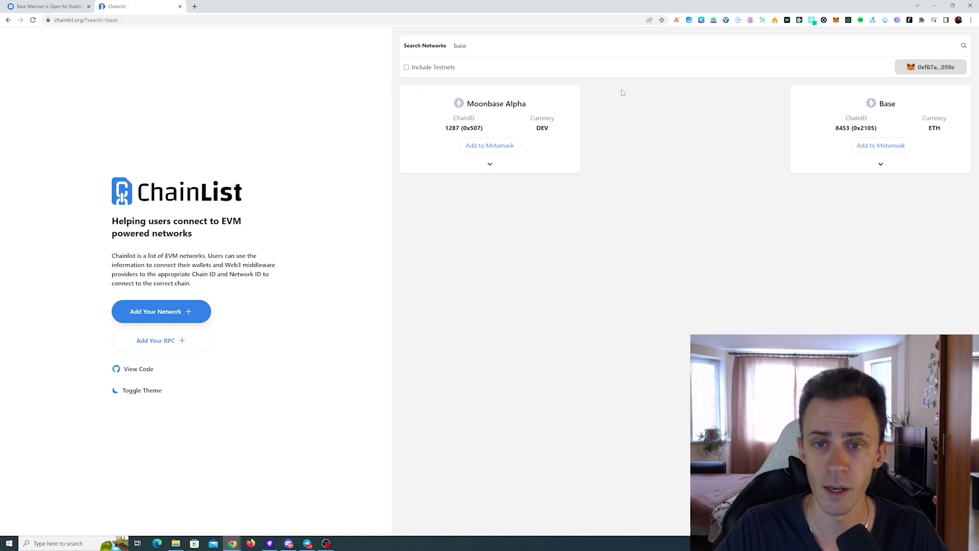
click(885, 149)
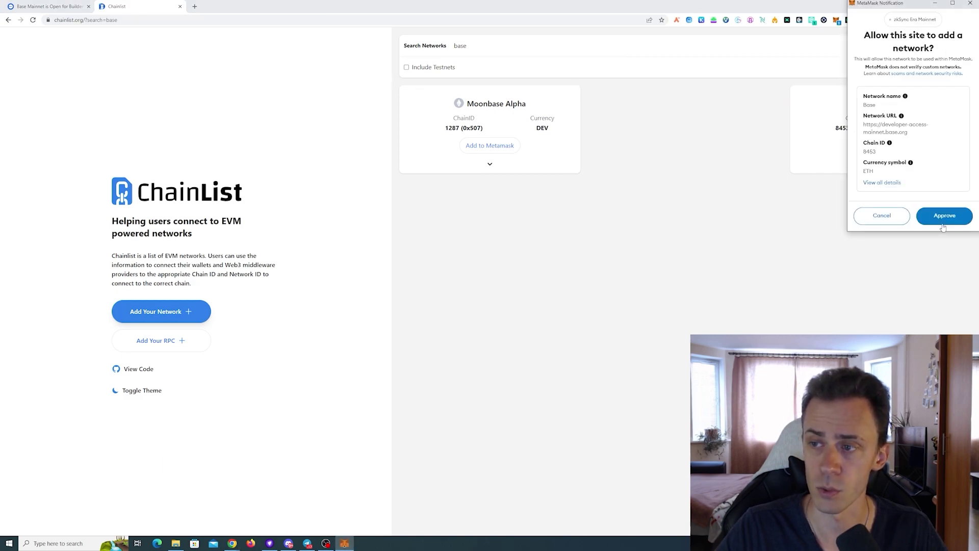
click(945, 216)
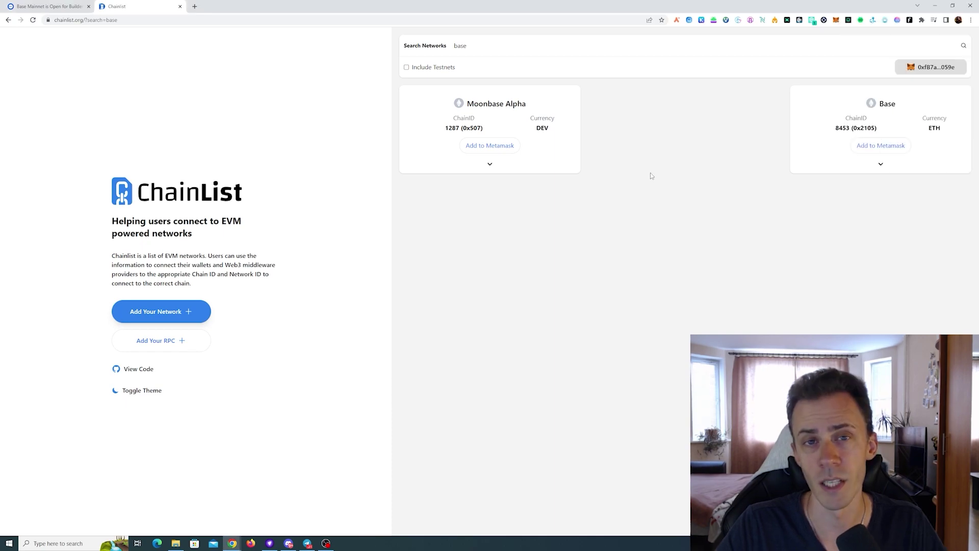
- Check MetaMask's saved Base network: chain ID 8453, currency ETH, explorer basescan.org
click(836, 20)
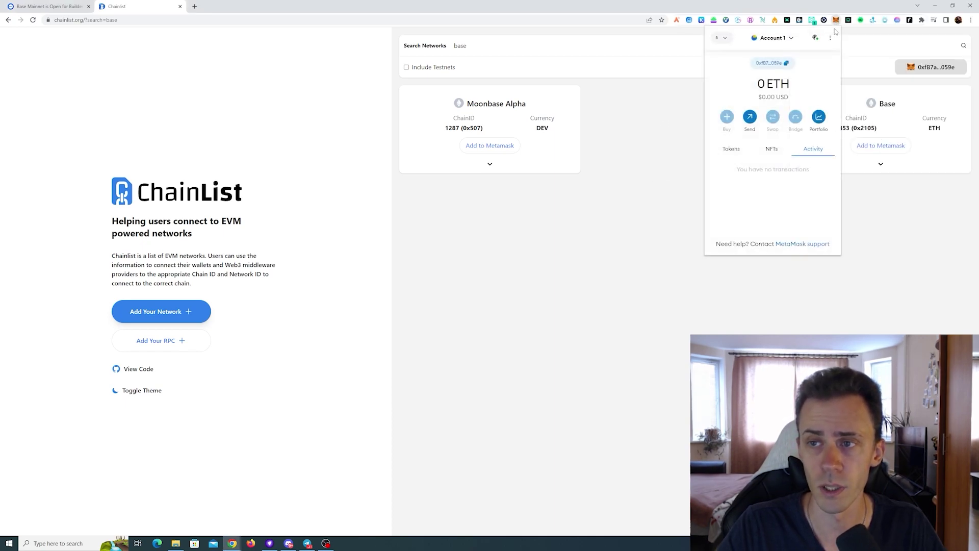
click(725, 40)
click(773, 205)
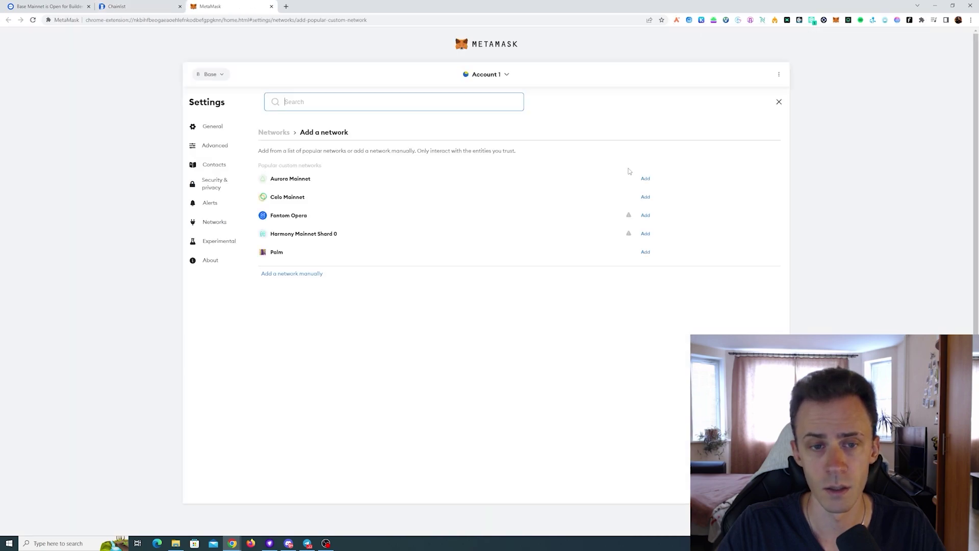
click(304, 273)
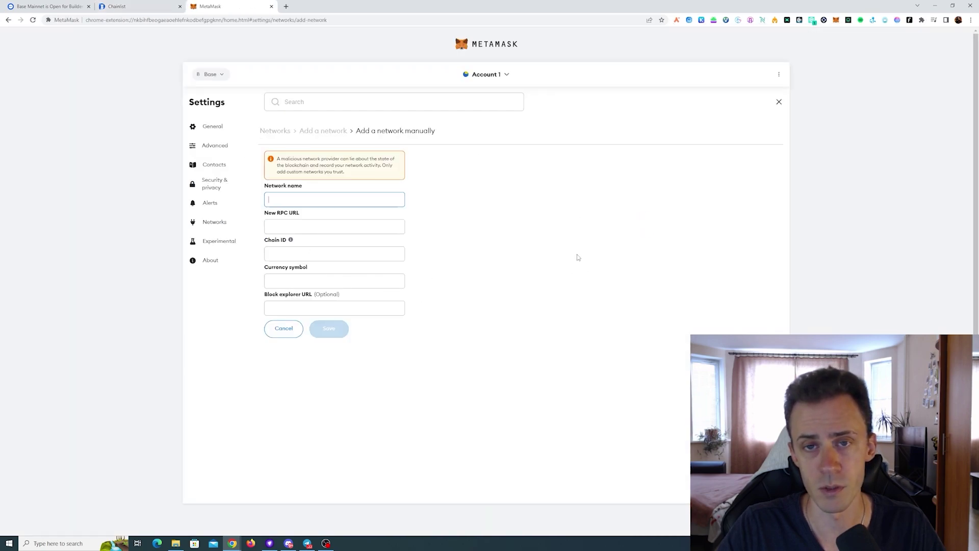
click(779, 101)
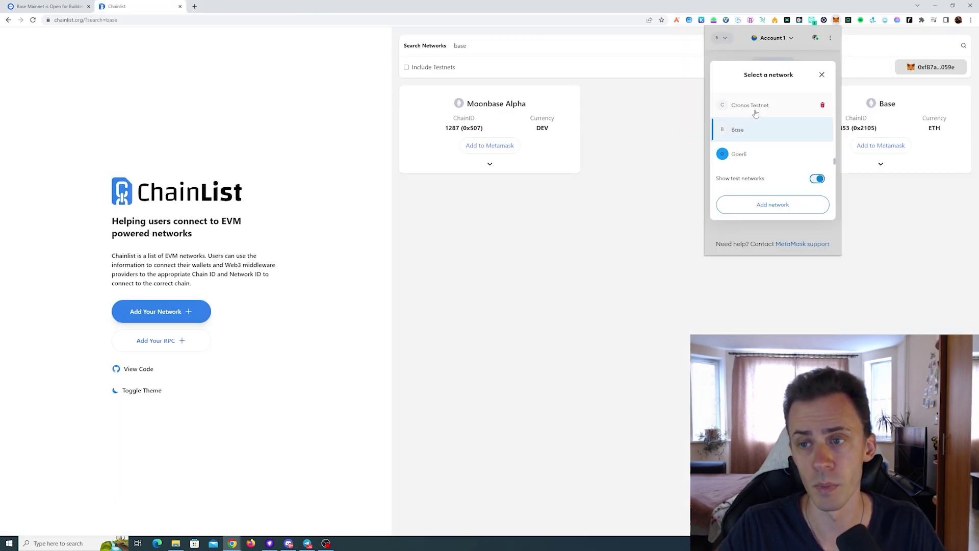
scroll(756, 113, up, 6)
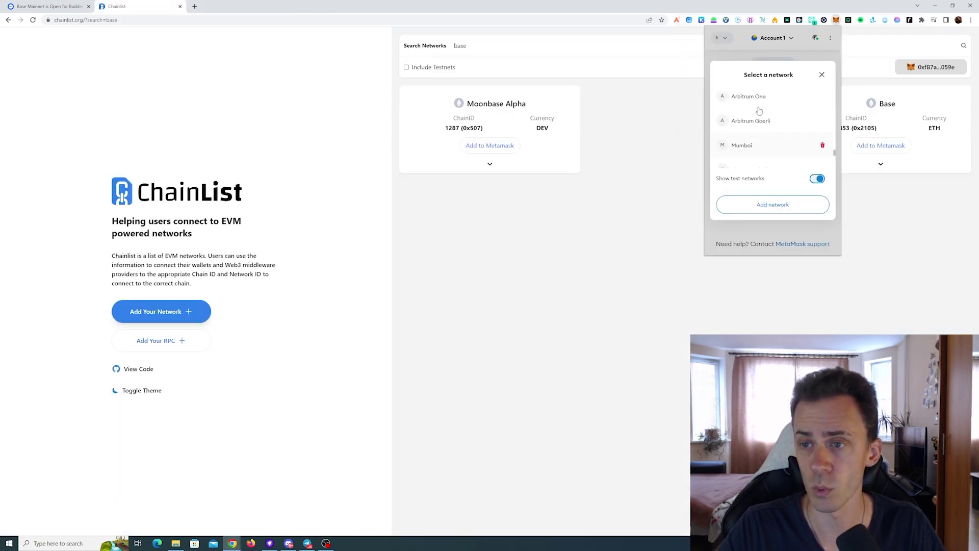
- On Ethereum Mainnet, send 0.01 ETH from Account 1 to the pasted Base portal contract address
scroll(755, 111, up, 2)
click(756, 108)
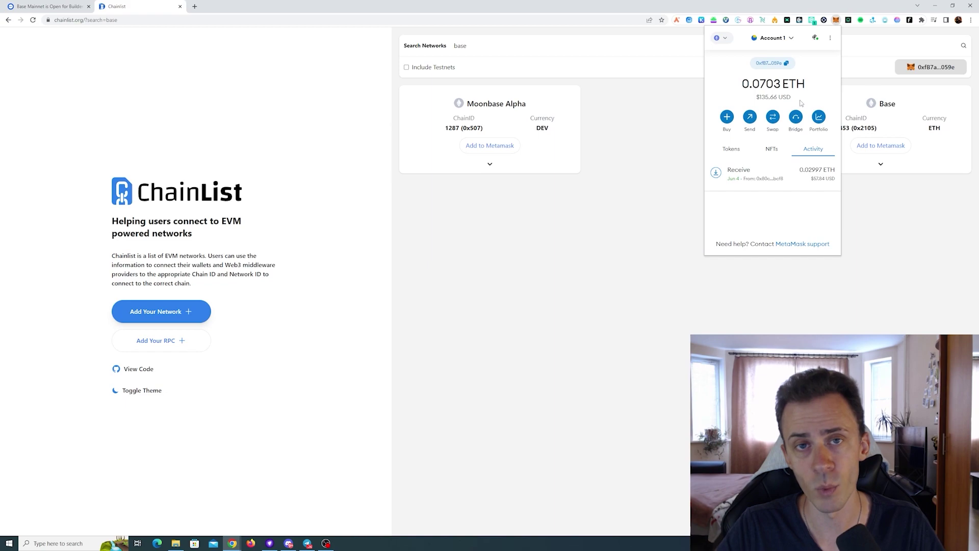
click(750, 118)
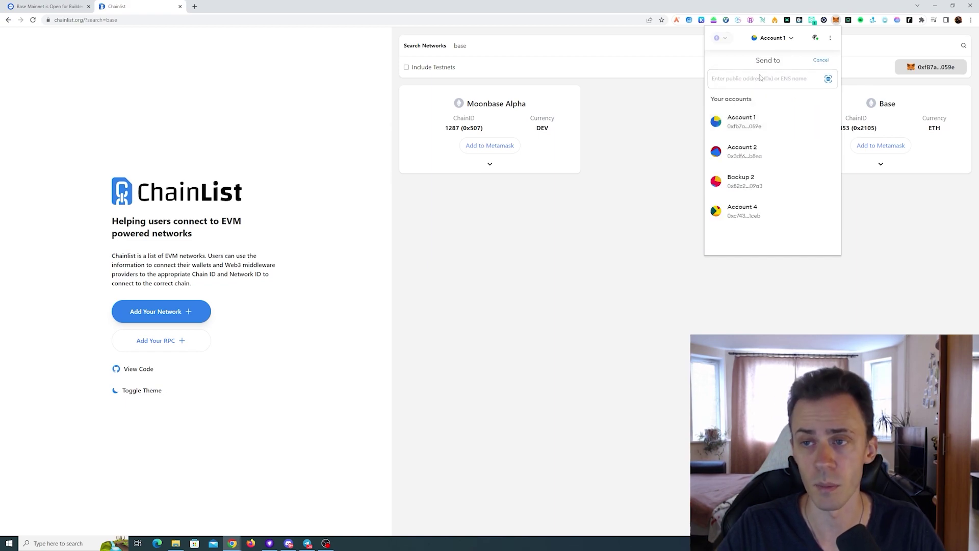
key(ctrl+v)
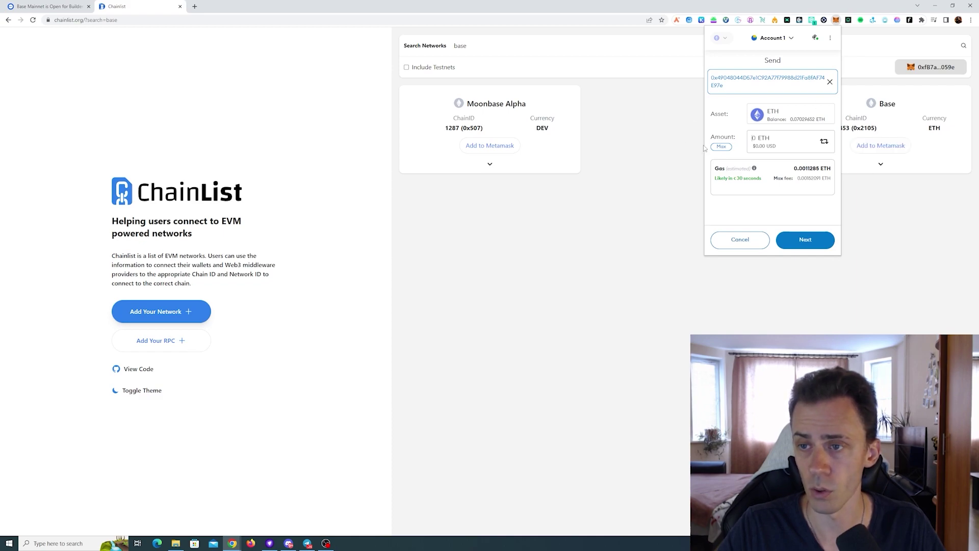
click(756, 139)
text(.001)
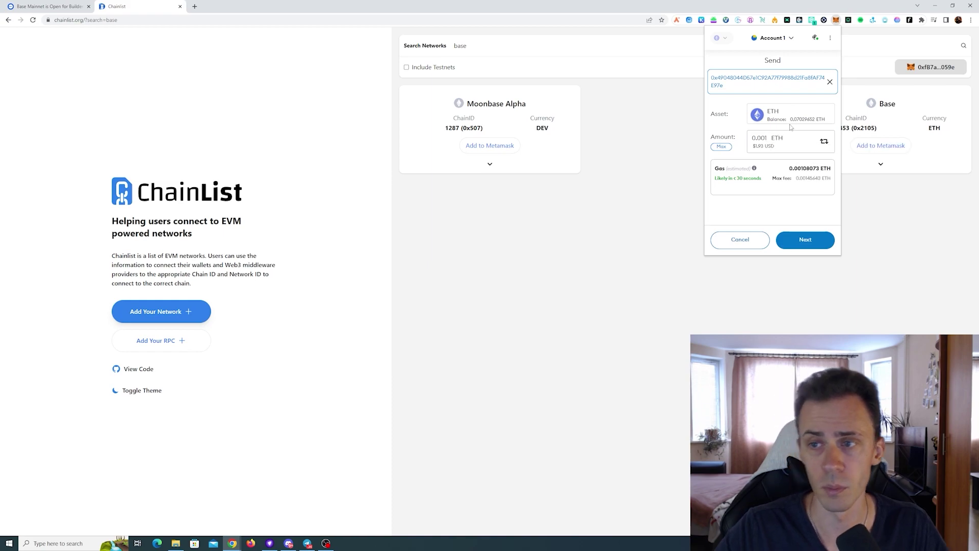
key(BackSpace)
key(BackSpace)
text(1)
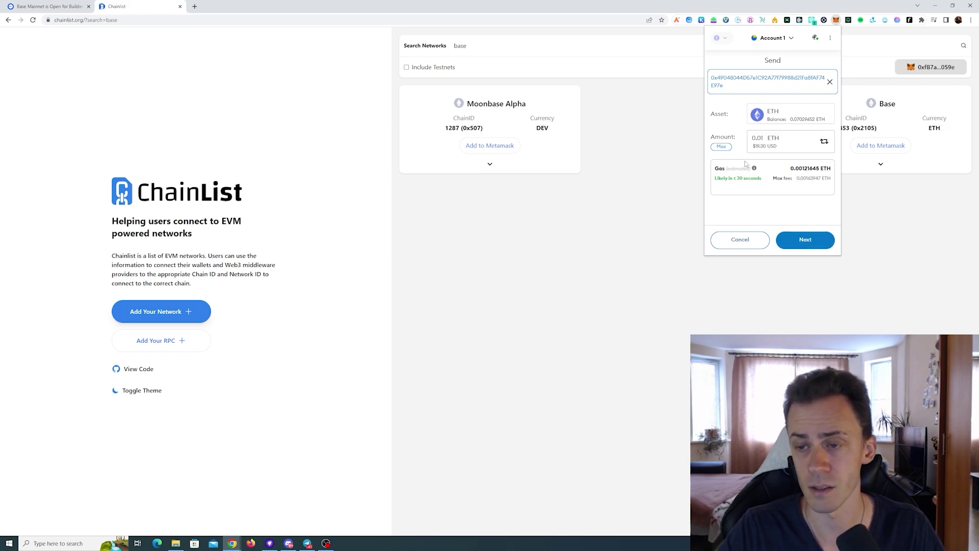
click(812, 242)
click(810, 241)
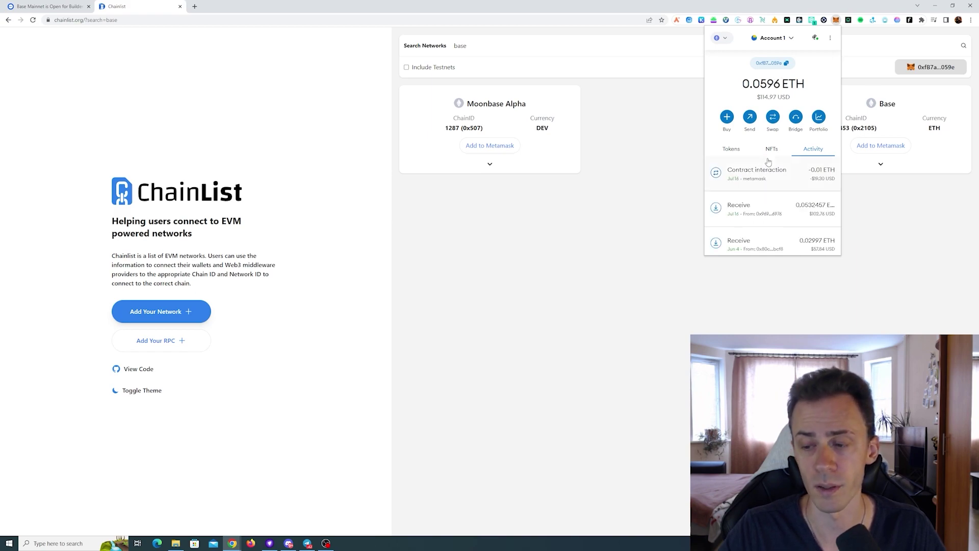
- Check the wallet's token balances and switch MetaMask's network to Base
click(732, 150)
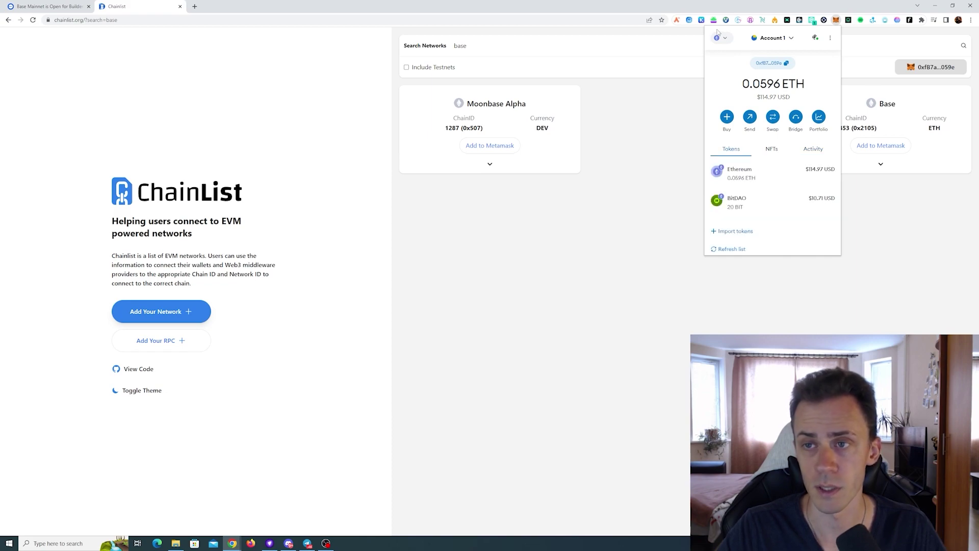
click(723, 40)
scroll(777, 122, down, 5)
scroll(778, 124, down, 5)
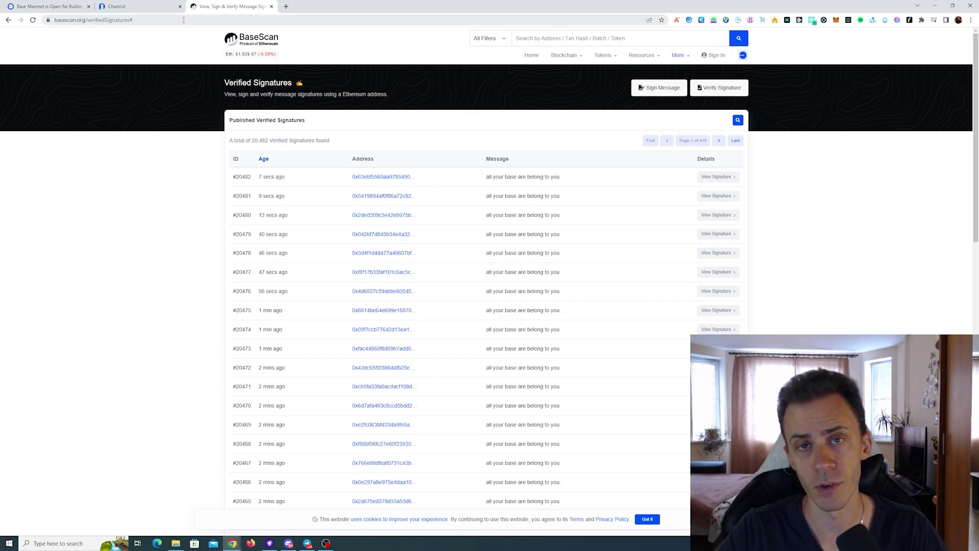
- Open MetaMask over the Verified Signatures page and show its network list
click(837, 23)
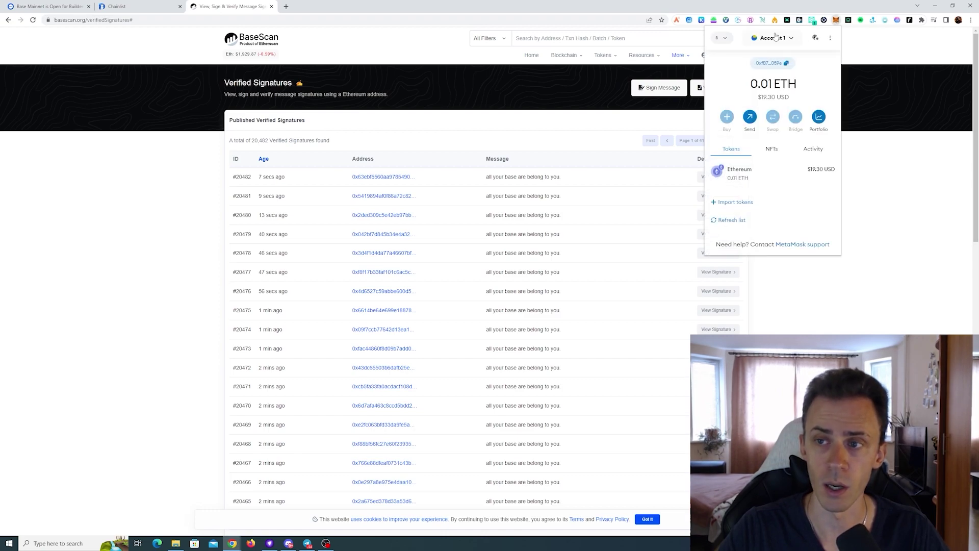
click(725, 39)
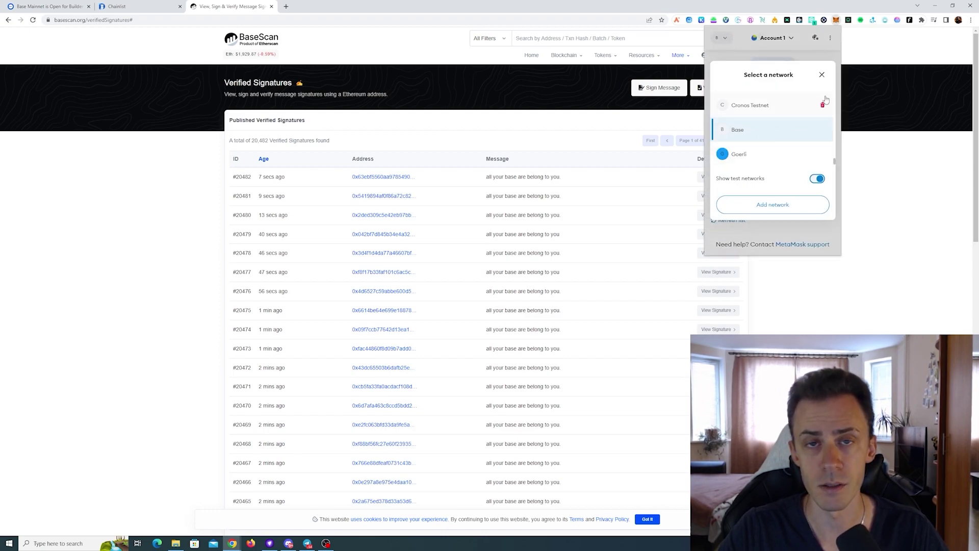
- Connect the MetaMask account to BaseScan through Sign Message
click(822, 74)
click(665, 88)
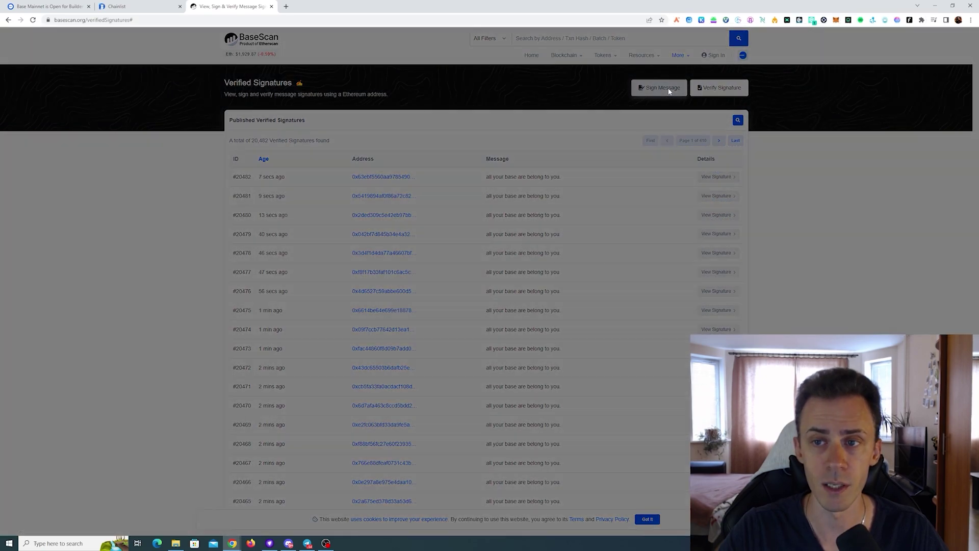
click(452, 80)
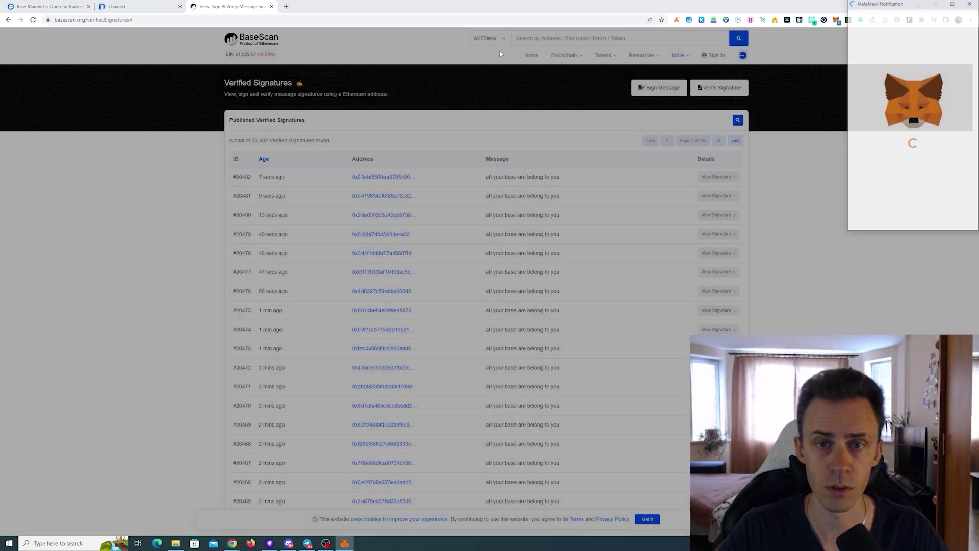
click(948, 215)
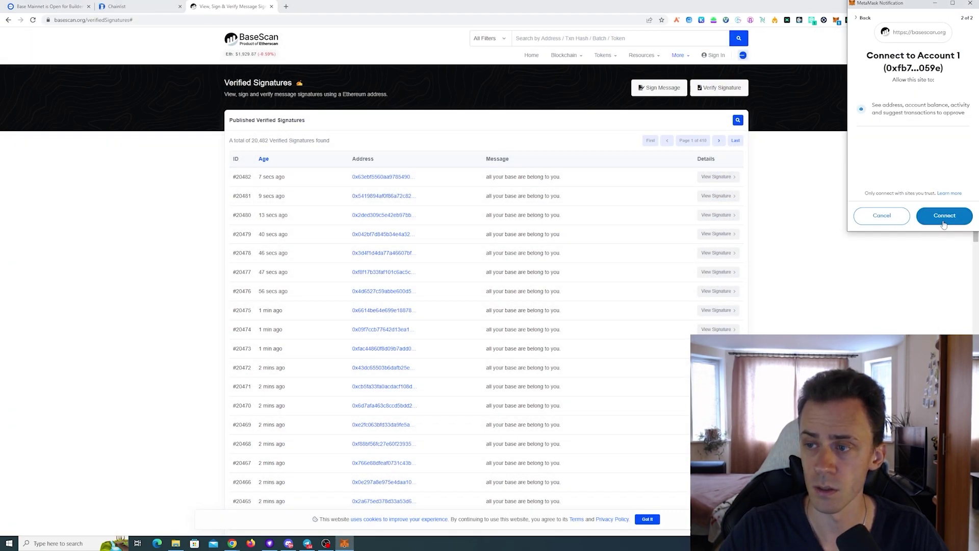
click(948, 218)
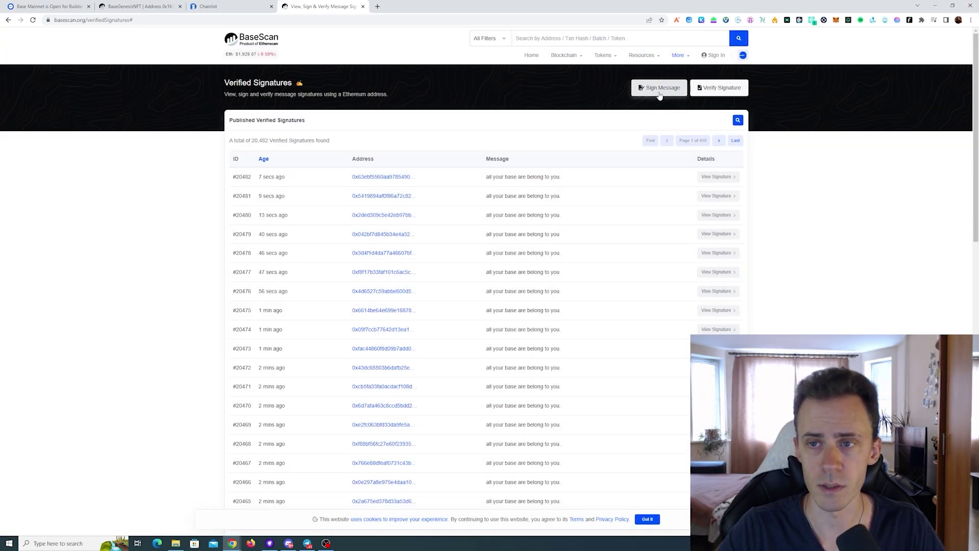
- Reopen Sign Message with MetaMask and accept the beta disclaimer to show the signing form
click(660, 91)
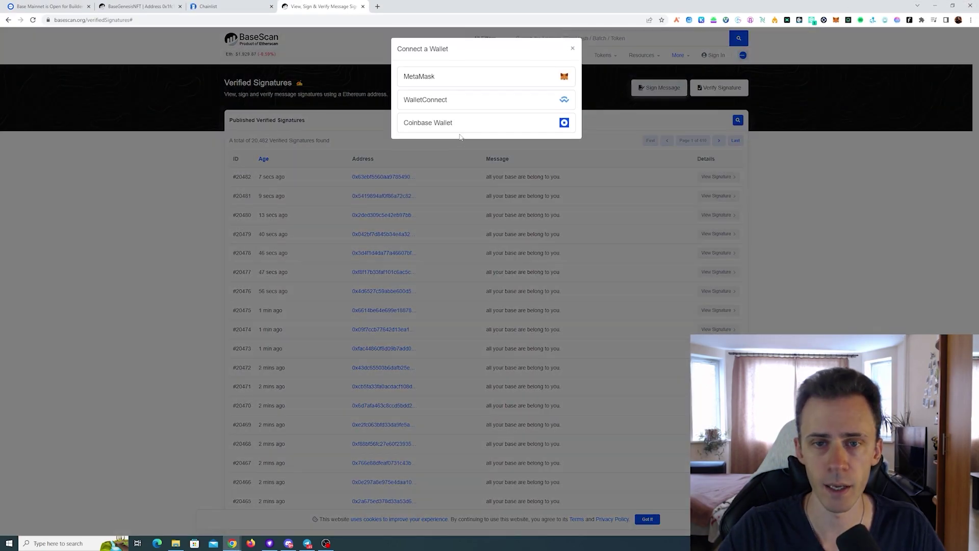
click(470, 81)
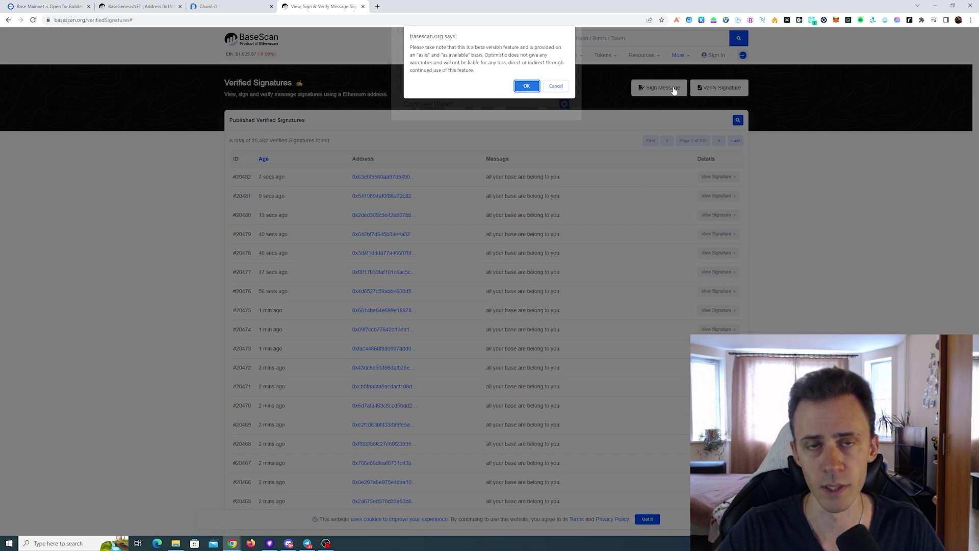
click(531, 85)
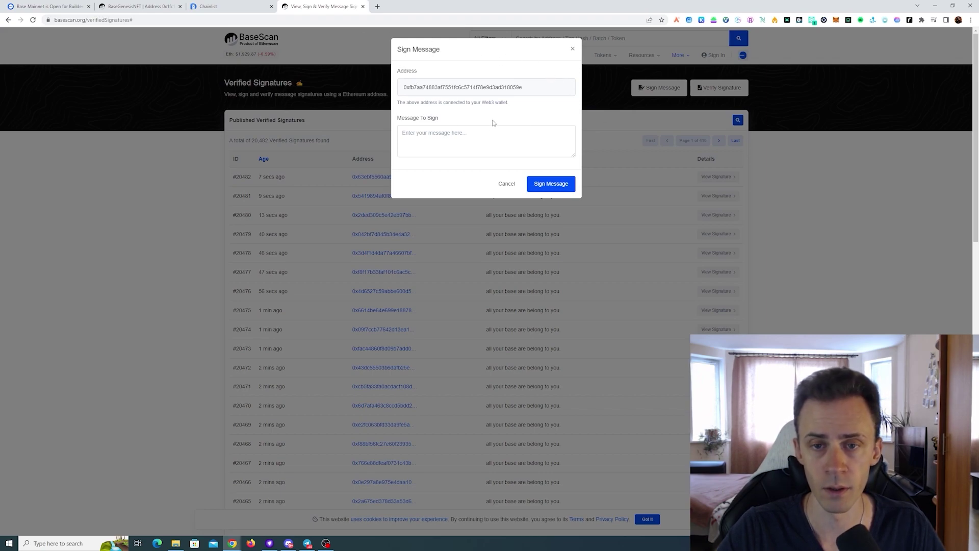
- Sign the message 'all your base are belong to you', without its trailing period, in MetaMask
click(475, 133)
text(all your base are belong to you)
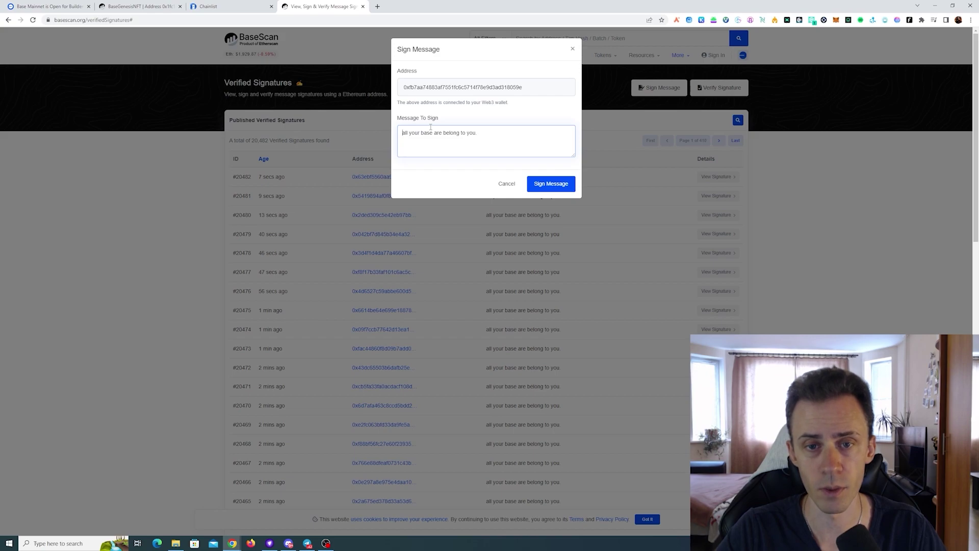
key(BackSpace)
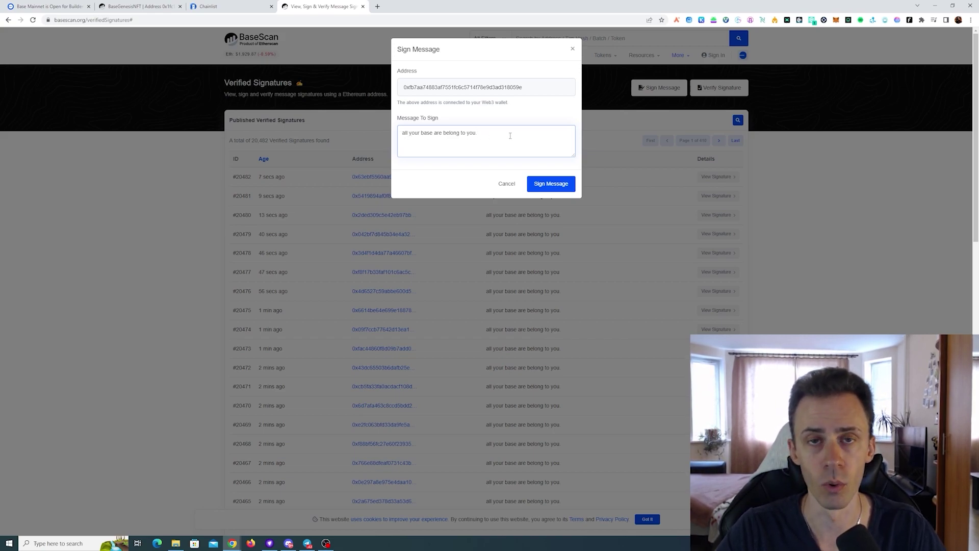
click(547, 185)
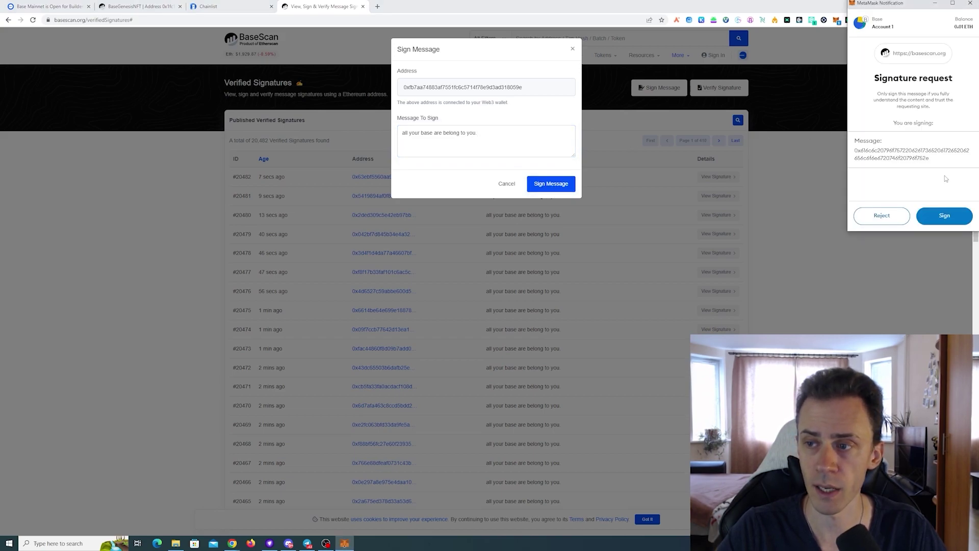
click(951, 217)
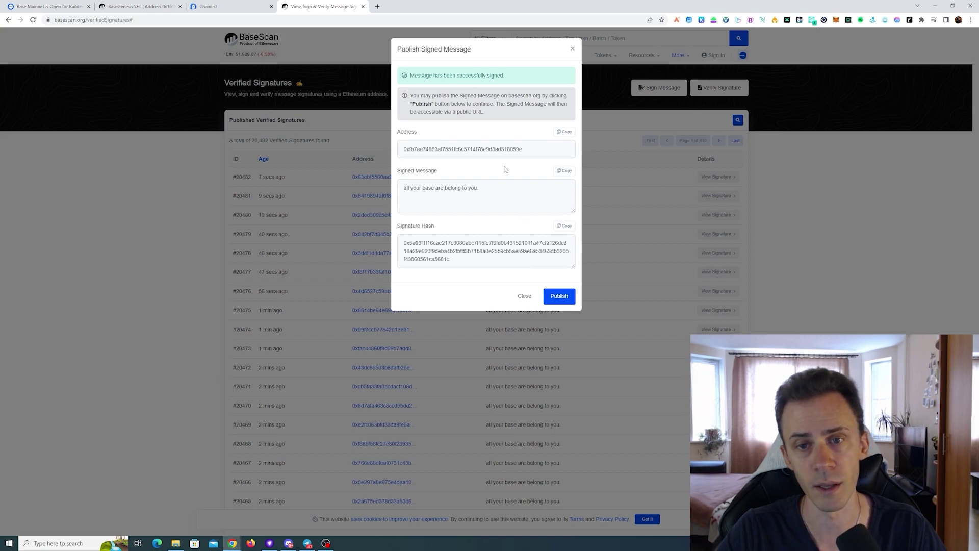
- Reload the BaseGenesisNFT contract page without the #writeContract fragment
key(ctrl+2)
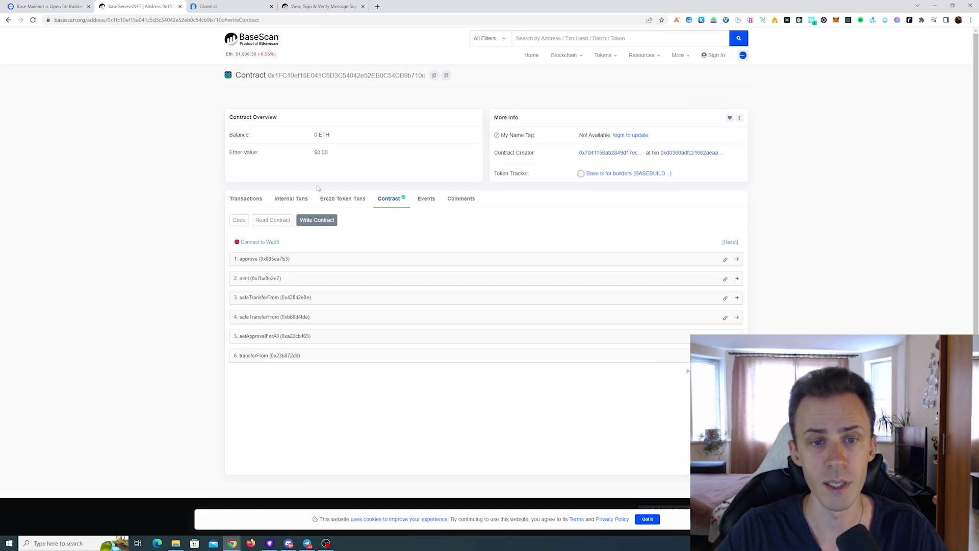
drag(260, 20, 222, 15)
key(BackSpace)
key(Return)
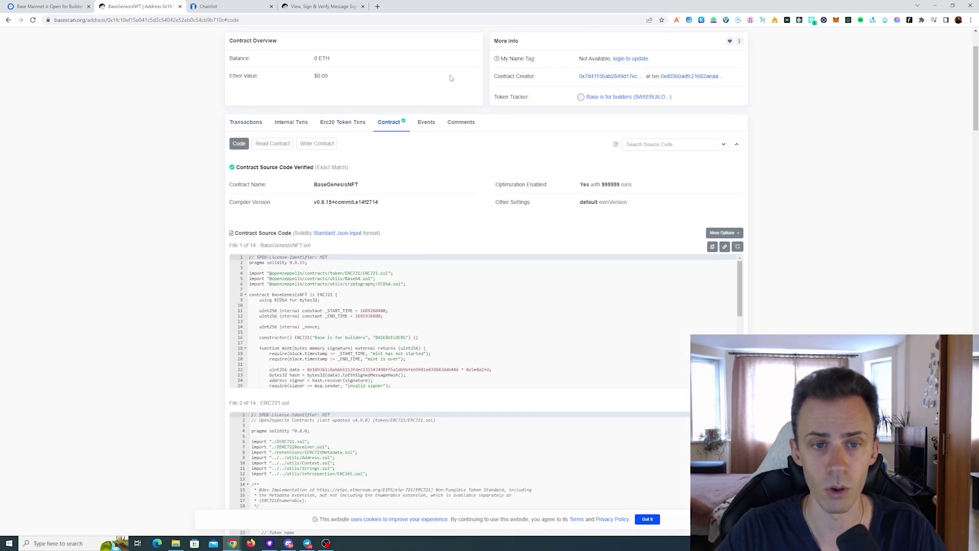
- Open Write Contract and connect MetaMask via Connect to Web3
click(316, 144)
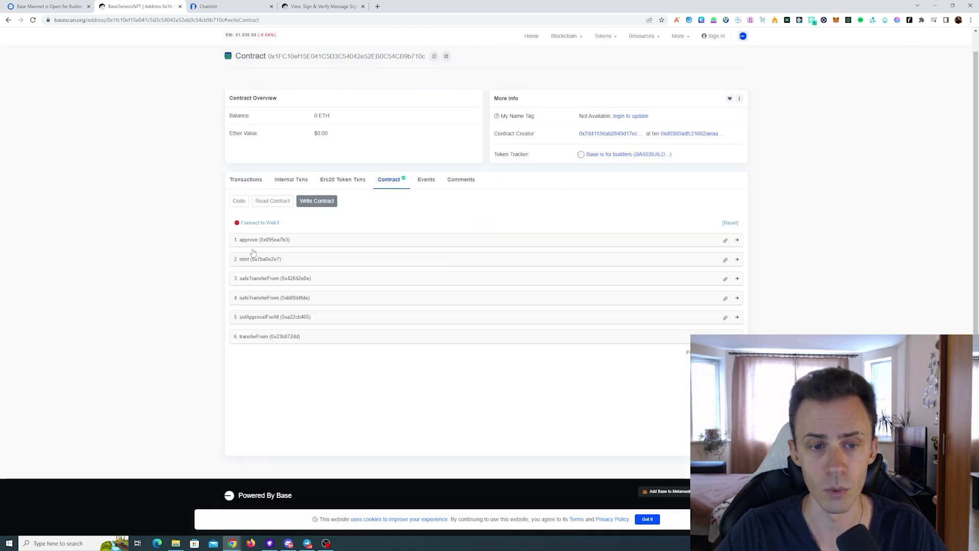
click(257, 223)
click(441, 87)
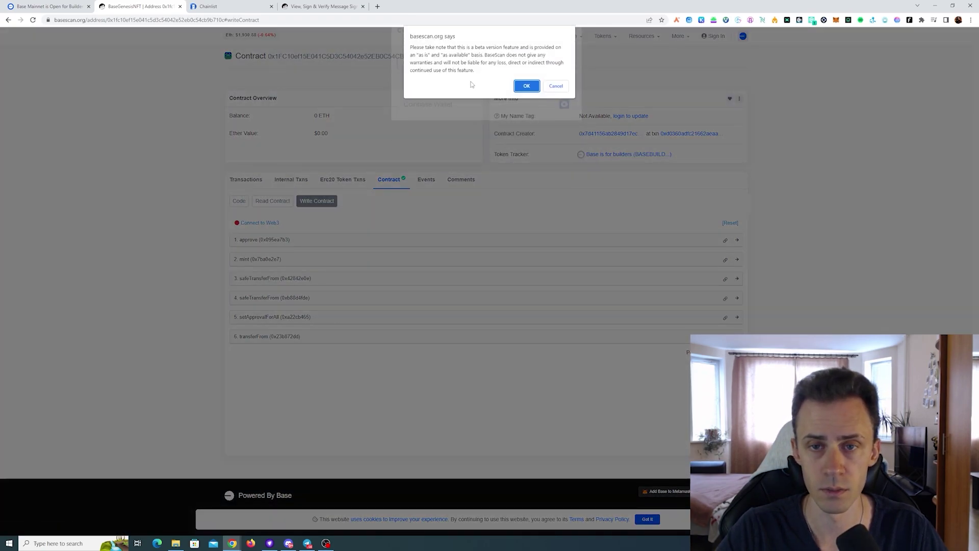
click(527, 87)
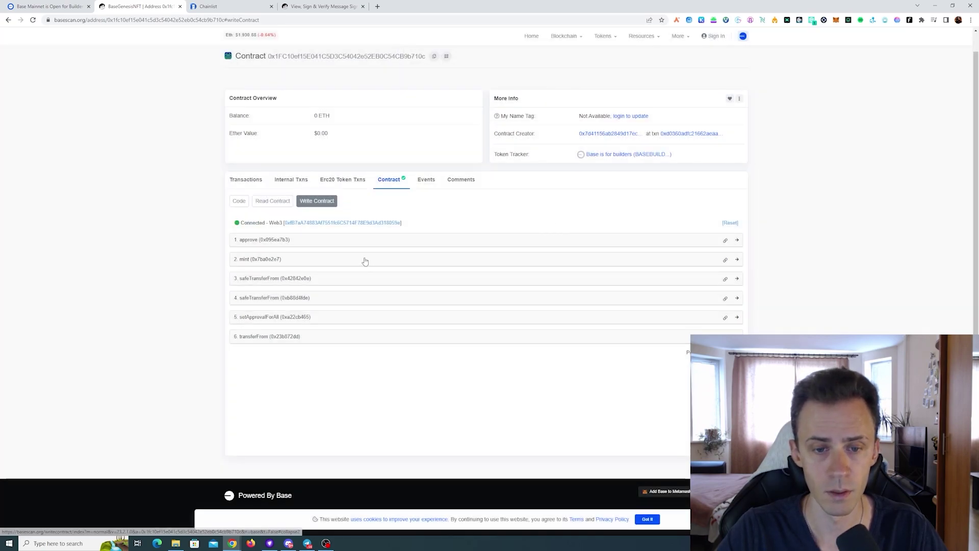
- Paste the Signature Hash from the Publish dialog into mint's signature (bytes) field
click(315, 262)
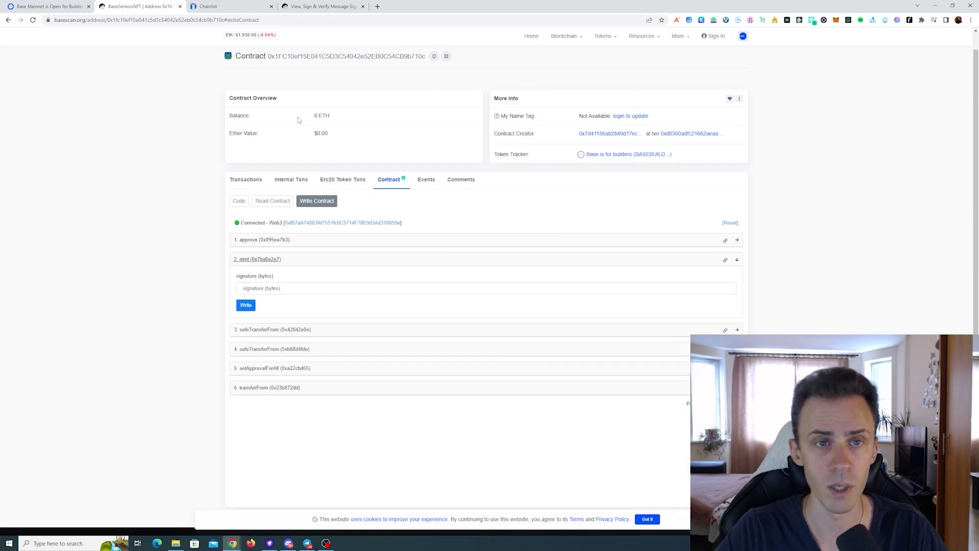
click(312, 6)
click(564, 226)
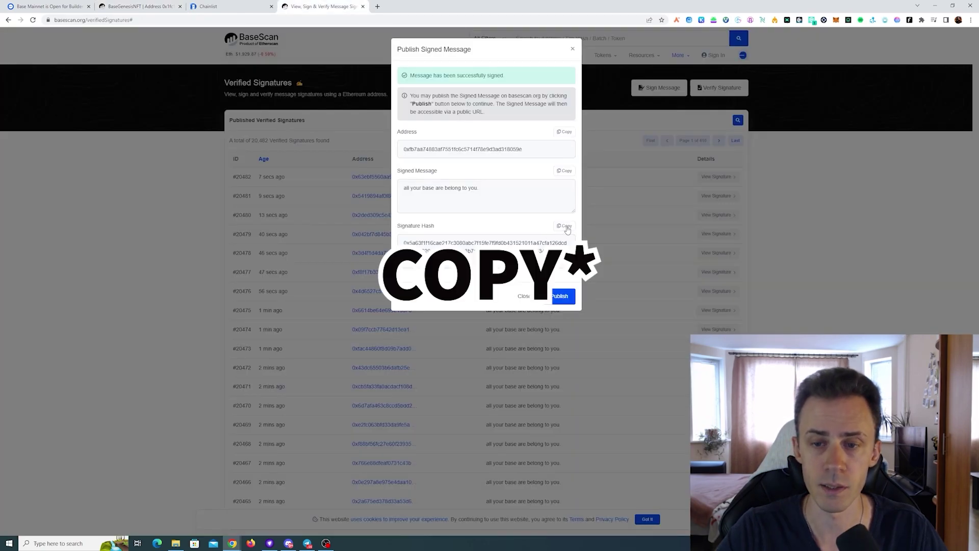
click(181, 8)
click(314, 289)
key(ctrl+v)
- Submit the mint call with Write and confirm the transaction in MetaMask
click(277, 305)
click(249, 306)
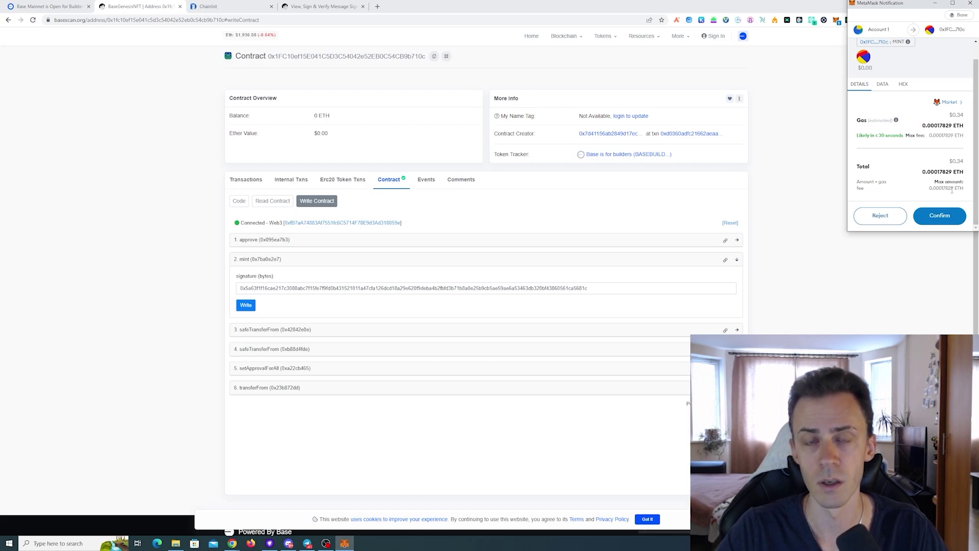
click(941, 216)
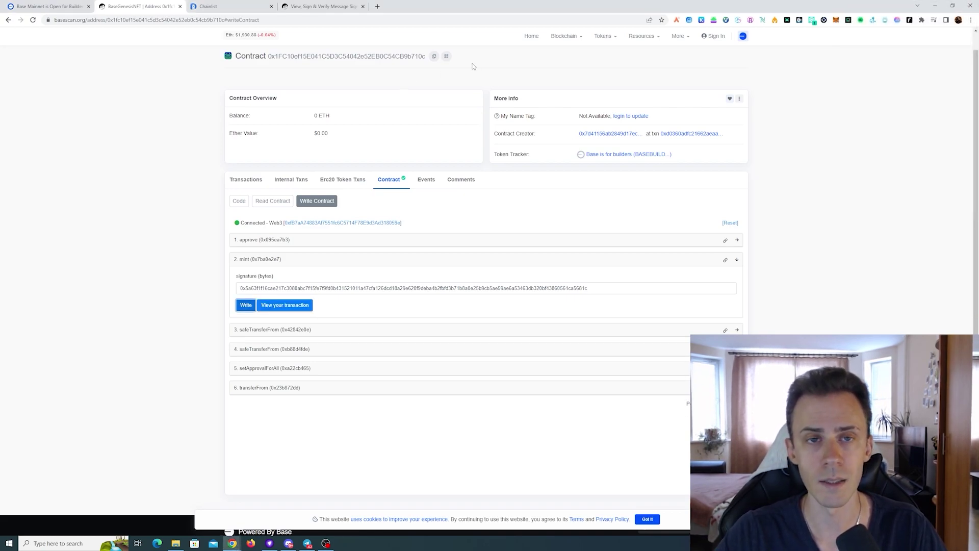
- Open the submitted mint transaction, showing Success and ERC-721 token ID 32259
click(342, 7)
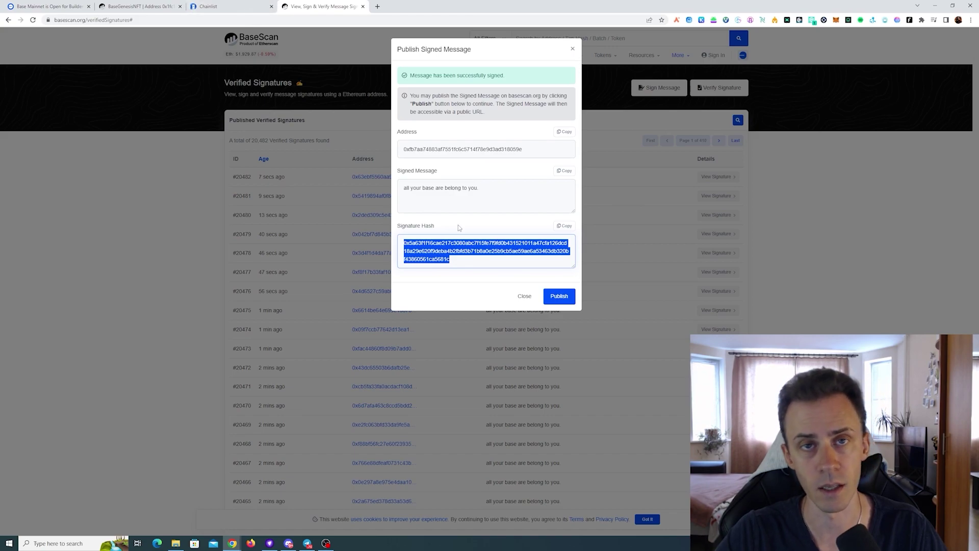
click(137, 6)
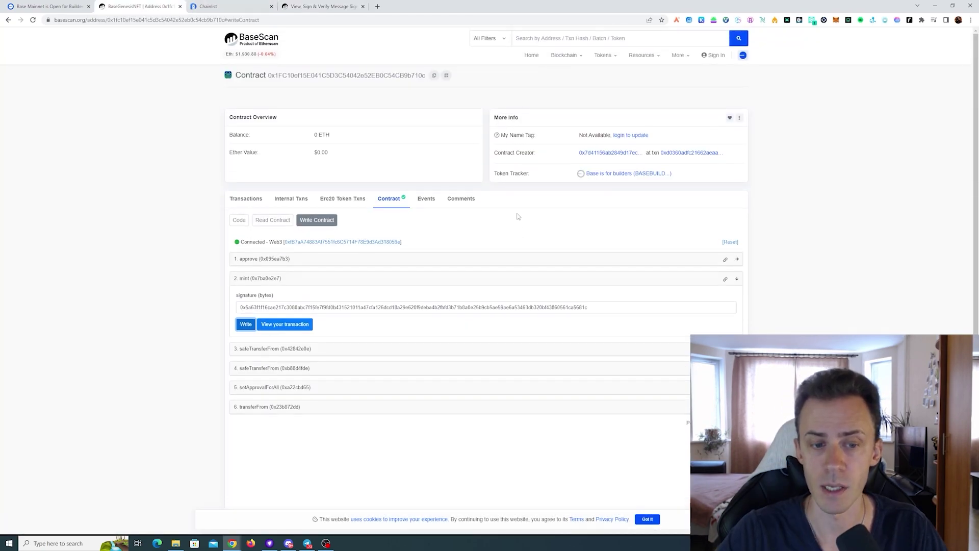
click(306, 327)
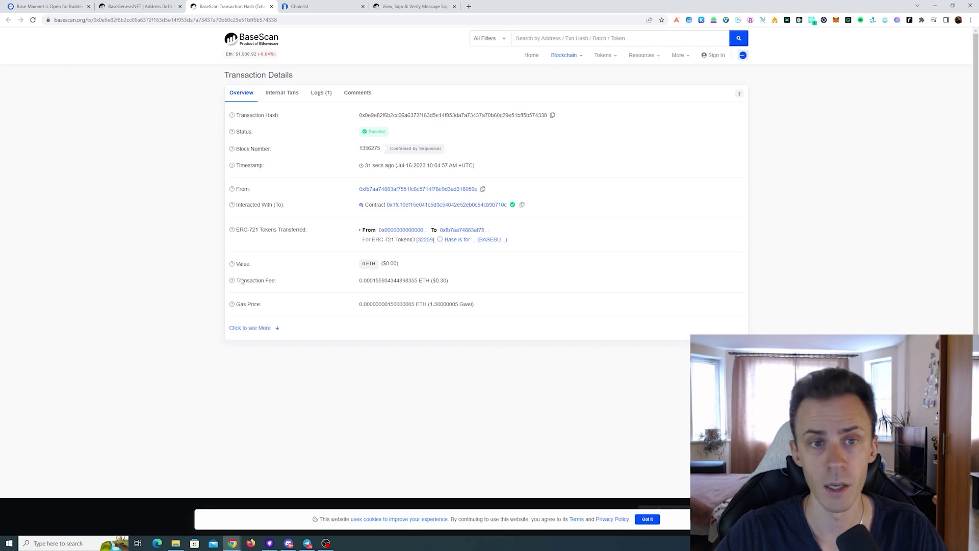
- Check MetaMask's recent activity and paste the wallet address into BaseScan's search box
click(836, 20)
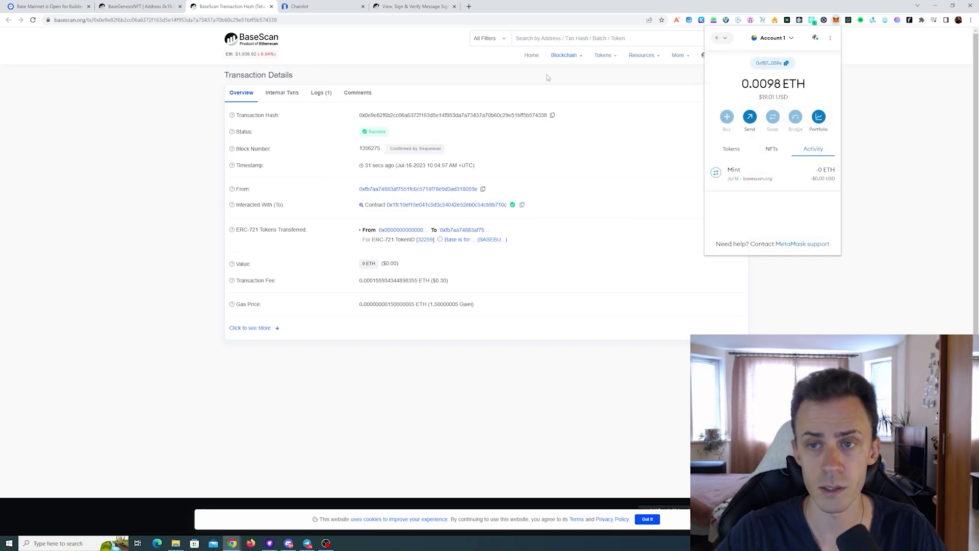
click(593, 37)
key(ctrl+v)
- Search the wallet address and show its Erc721 Token Txns, listing token ID 32259
key(Return)
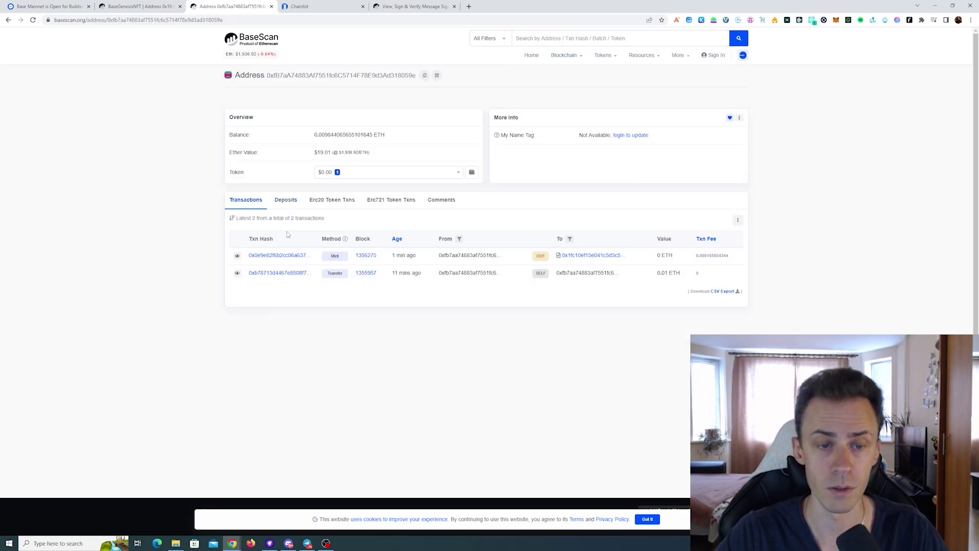
click(380, 202)
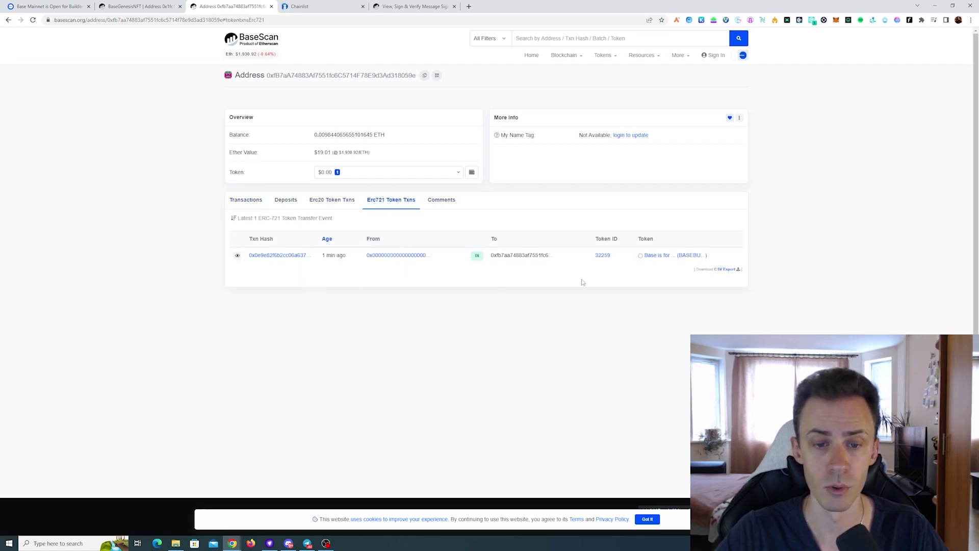